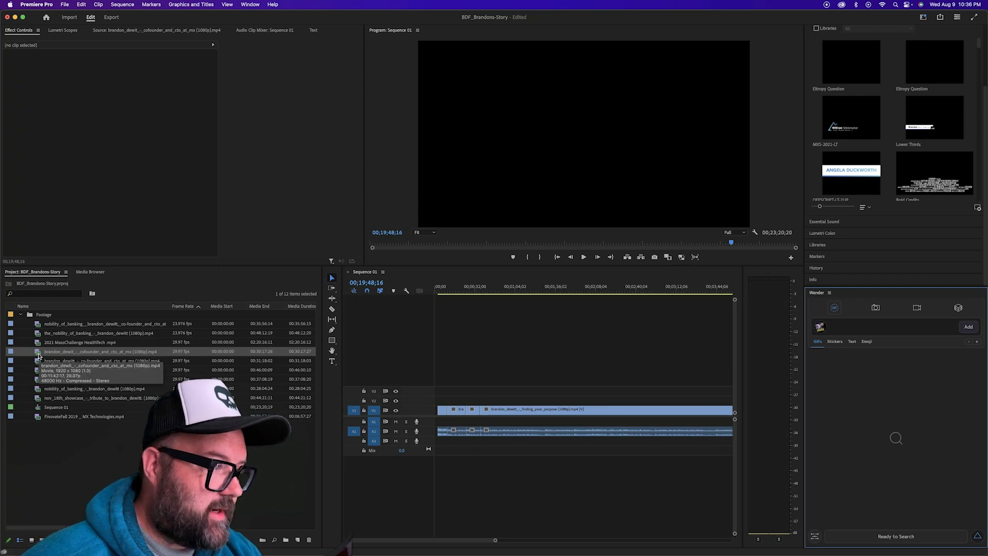
Drag the co-founder and CTO talk clip onto V3 at the sequence start and preview it.
click(37, 343)
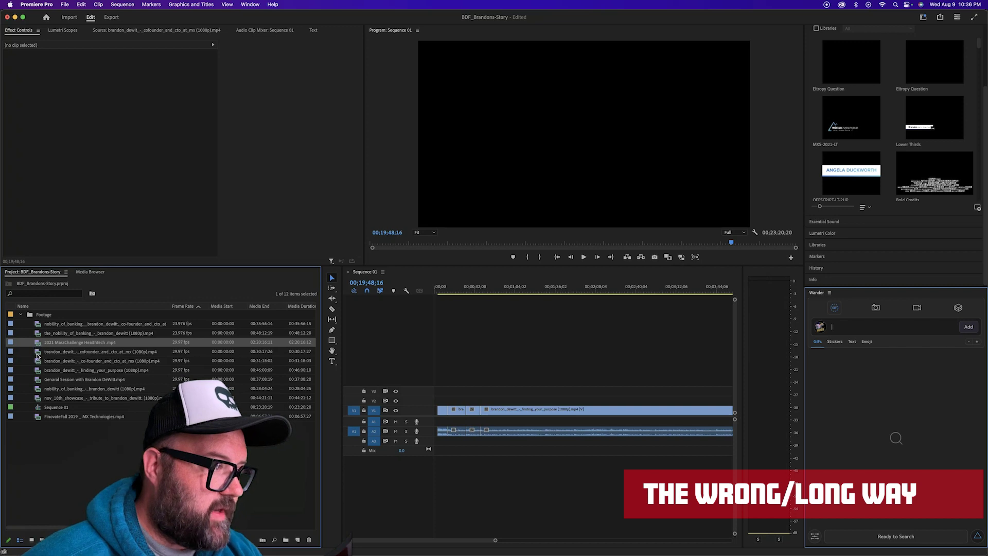
click(35, 353)
drag(323, 384, 433, 326)
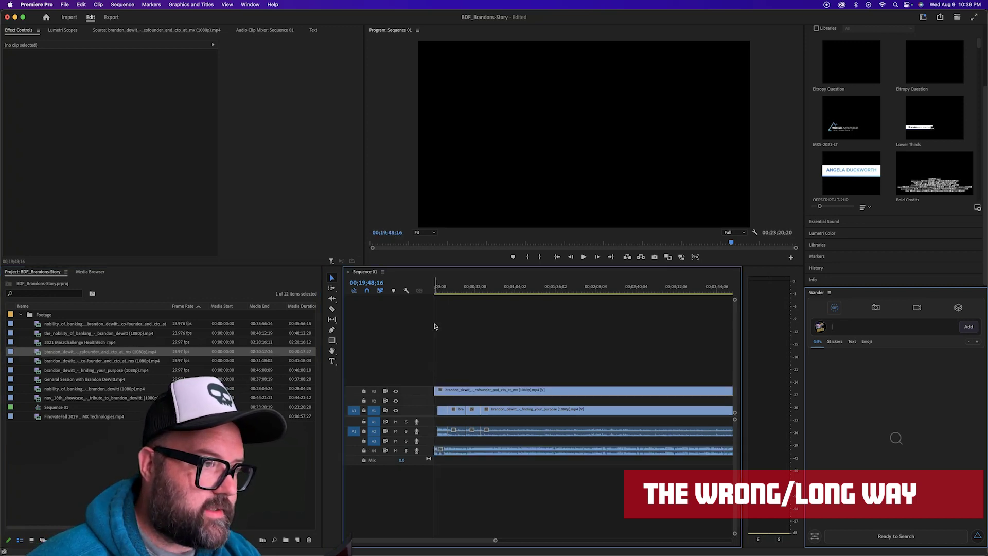
click(440, 292)
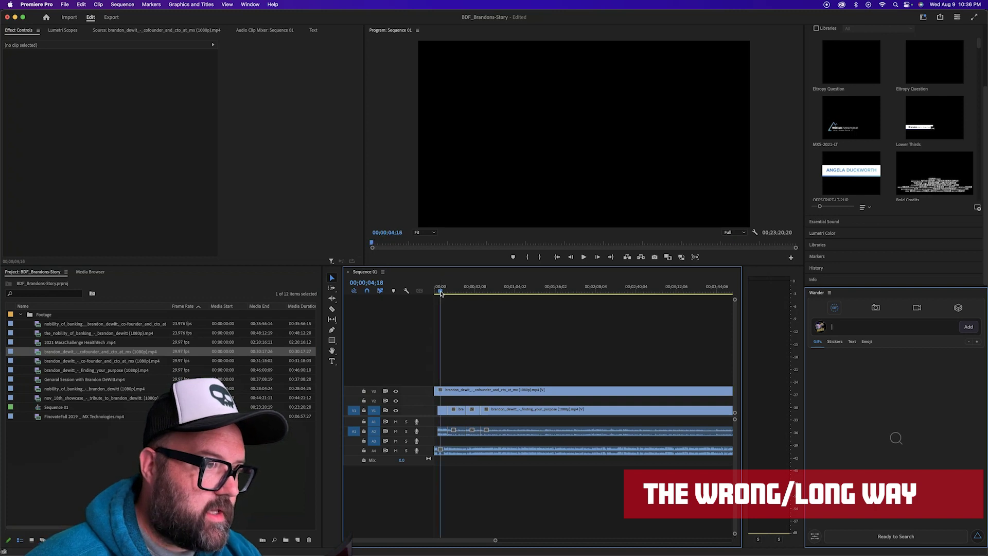
mouse_move(441, 294)
mouse_down()
mouse_move(470, 293)
mouse_move(453, 293)
mouse_up()
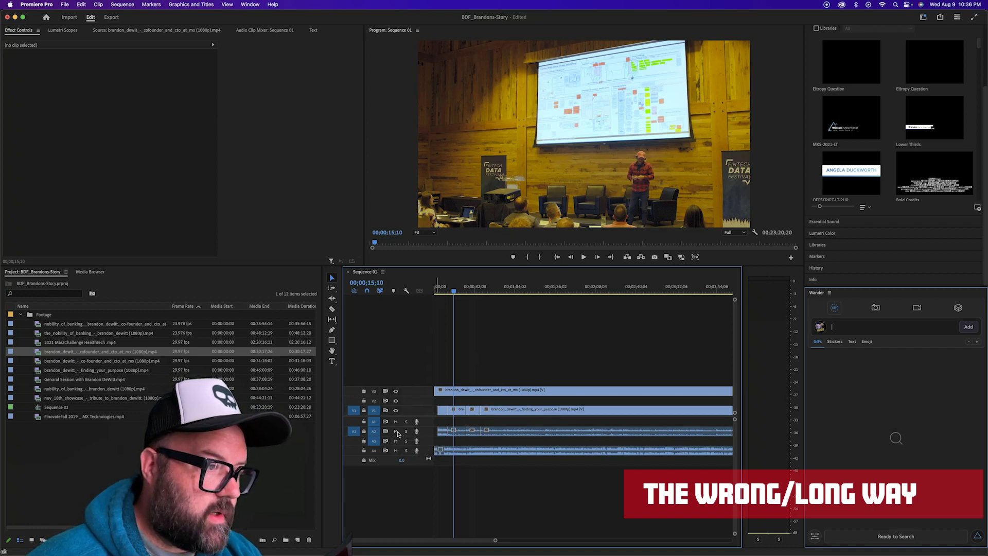
Mute track A2 and split the V3 talk clip at 00;00;17;23 and 00;00;27;08.
click(396, 433)
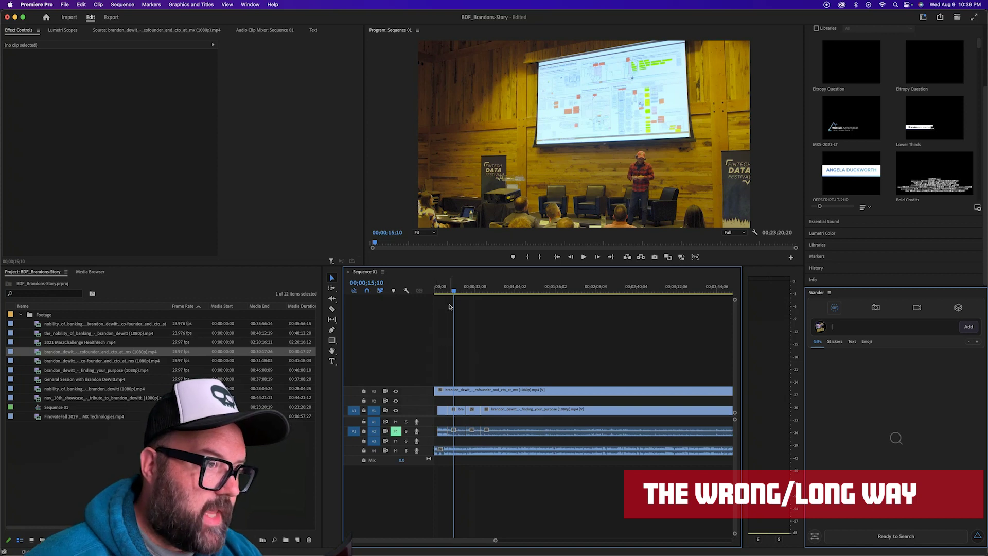
mouse_move(452, 294)
mouse_down()
mouse_move(442, 294)
mouse_move(466, 295)
mouse_move(456, 294)
mouse_up()
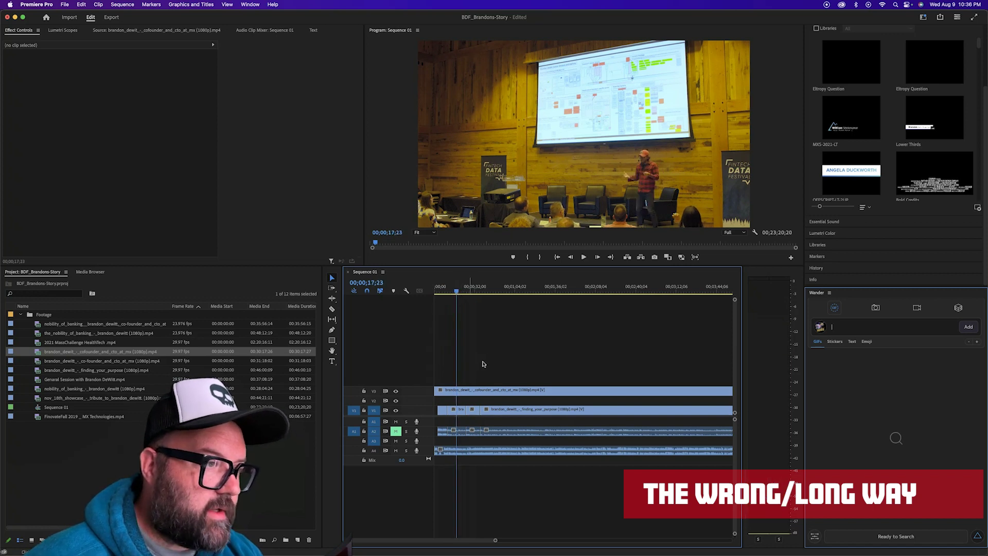
click(463, 392)
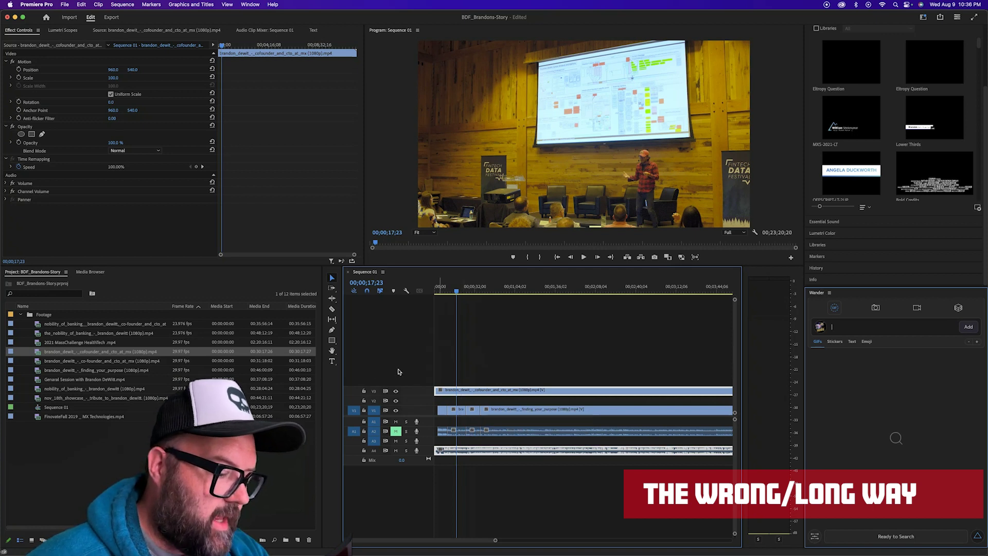
key(super+k)
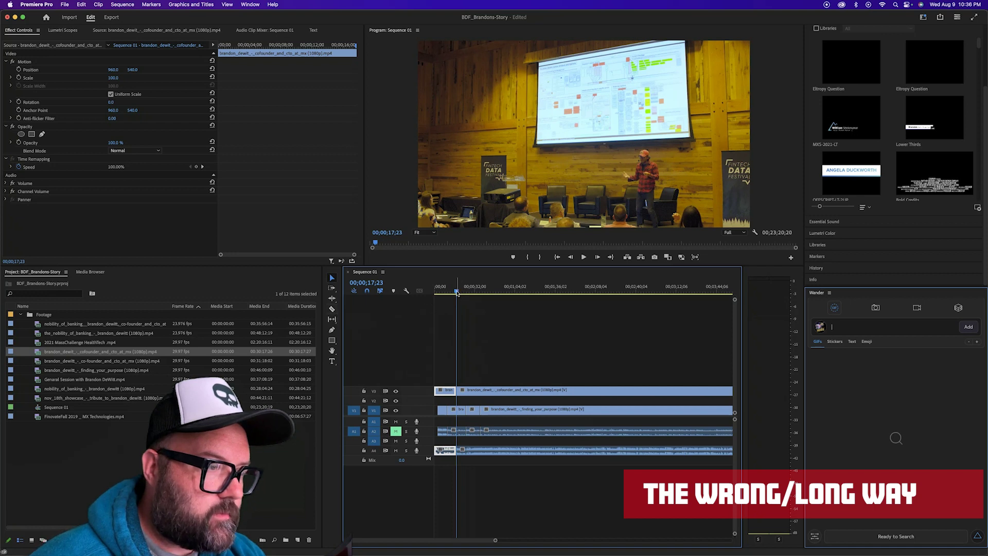
drag(457, 292, 468, 293)
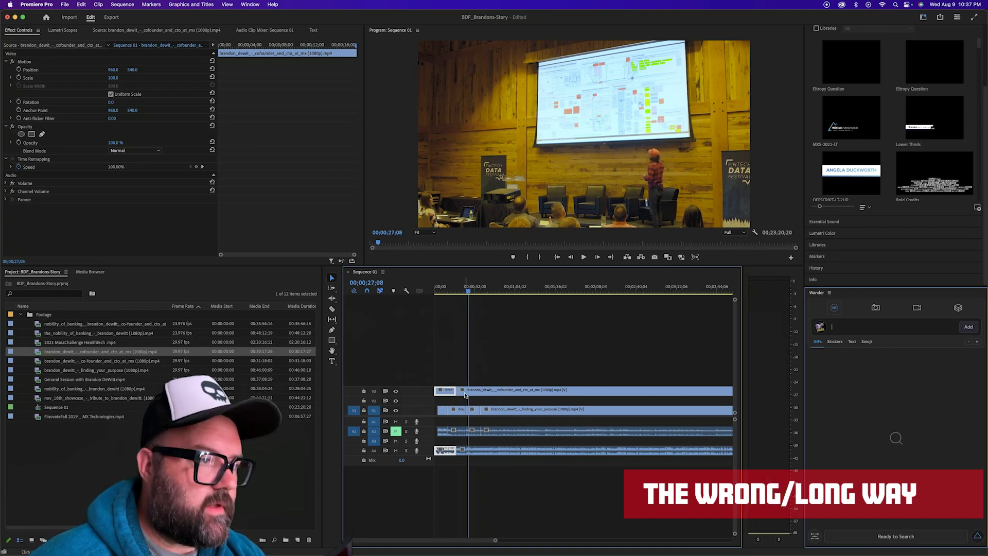
click(464, 394)
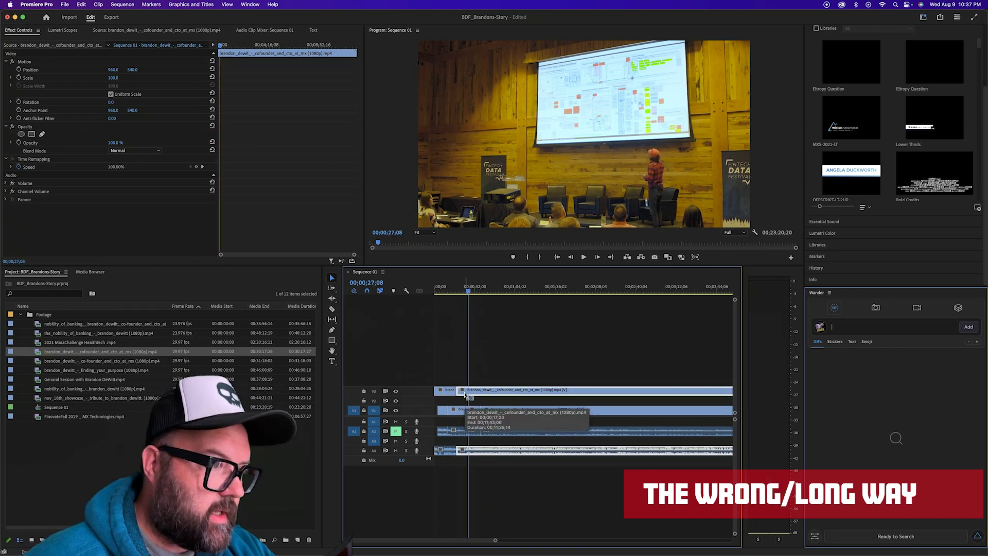
key(super+k)
Delete the pieces before and after the cuts, keeping only the 17–27 second section.
click(515, 390)
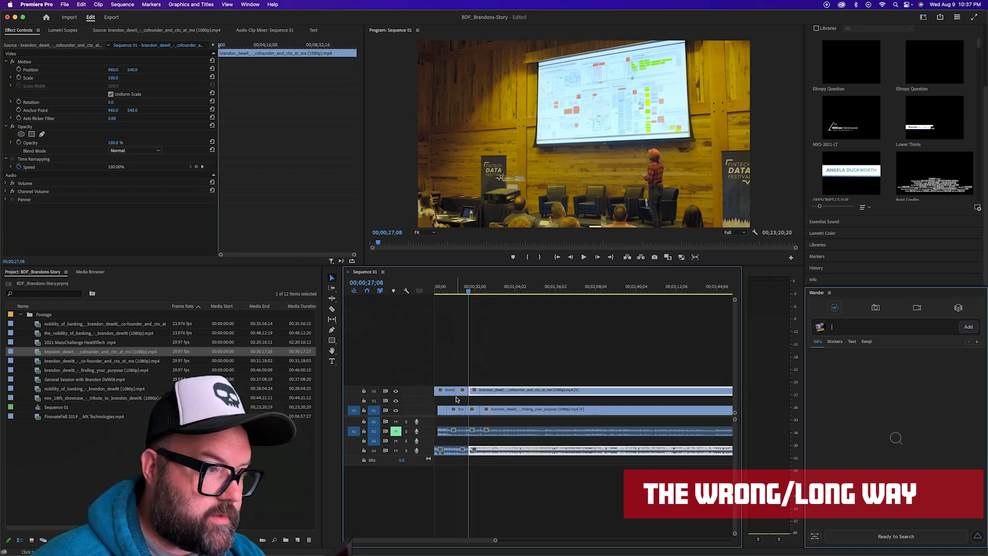
mouse_move(462, 540)
mouse_down()
mouse_move(573, 539)
mouse_move(463, 539)
mouse_up()
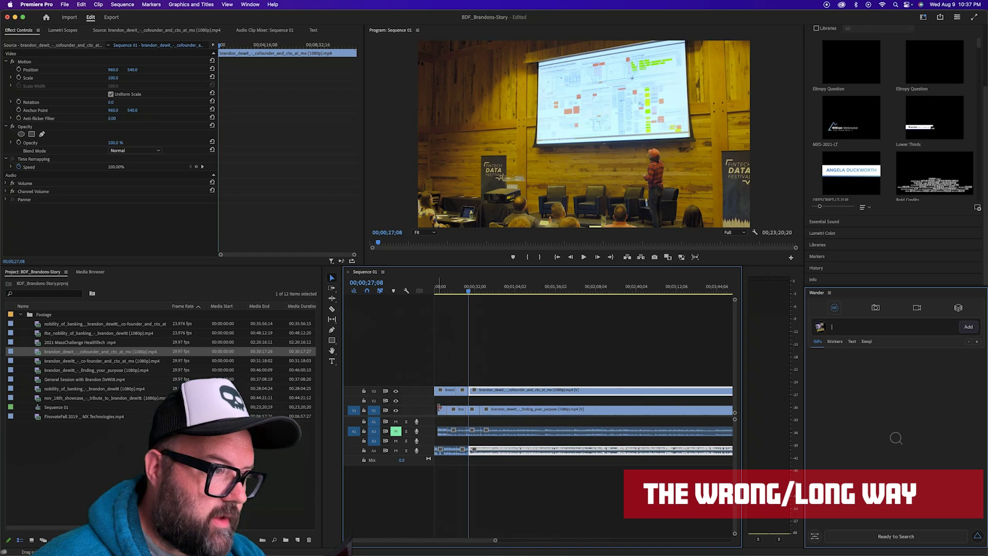
key(Delete)
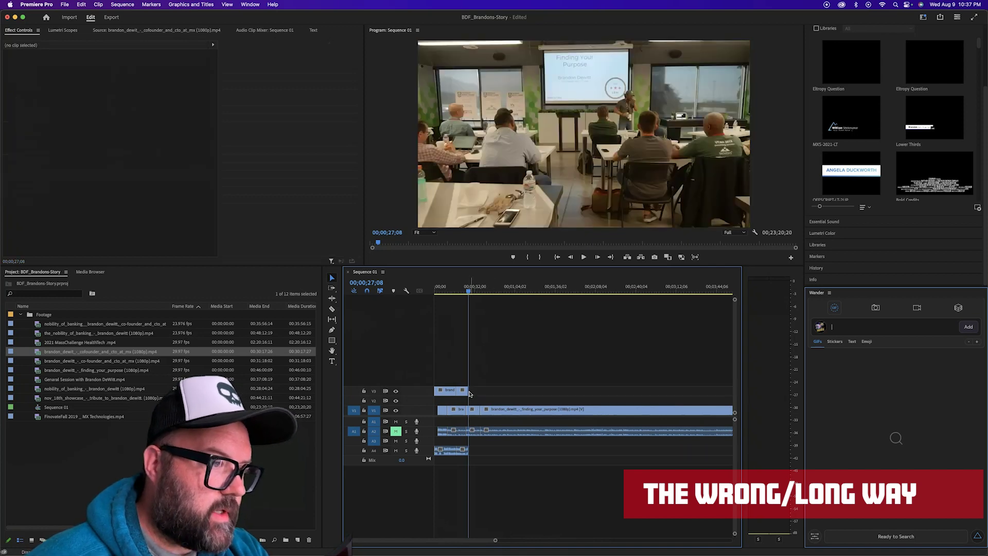
click(441, 389)
key(Delete)
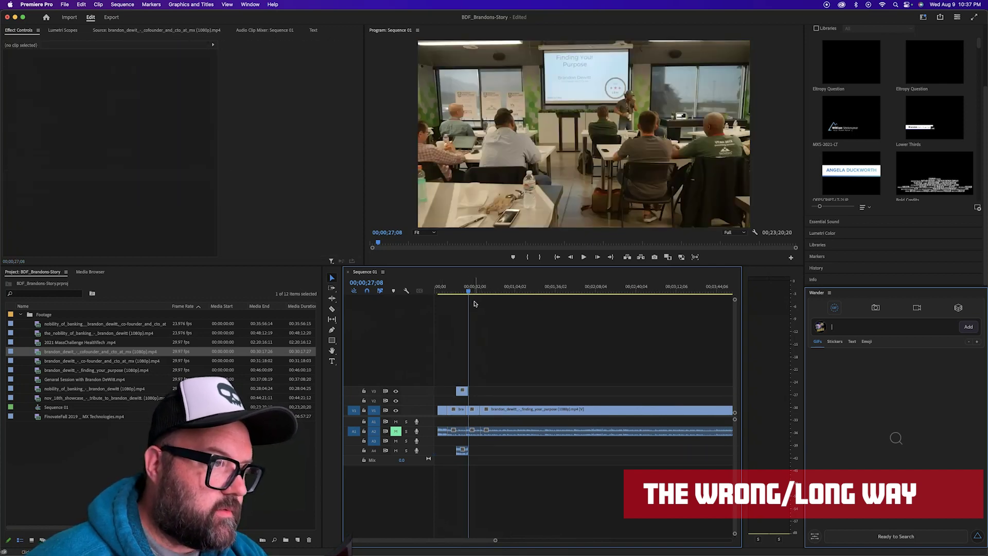
drag(468, 294, 465, 294)
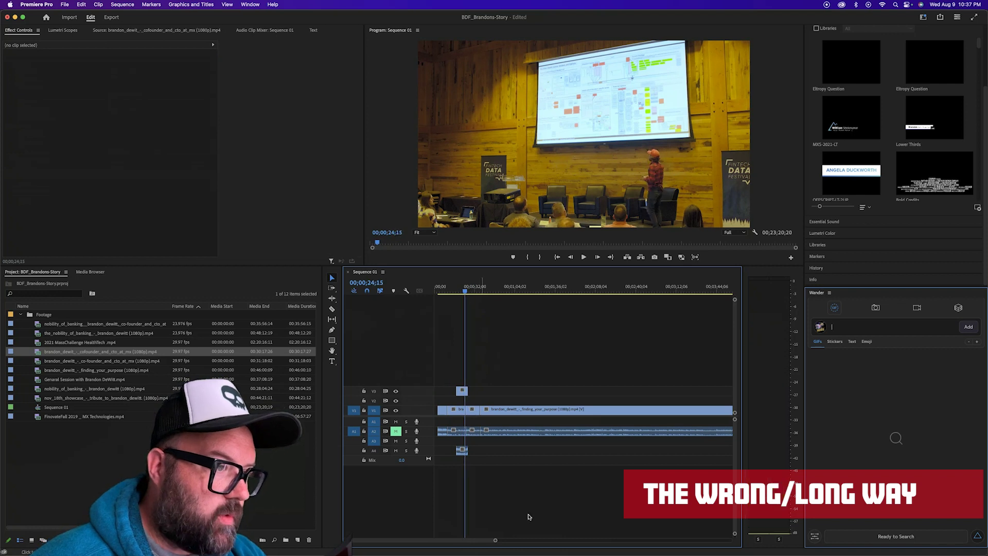
drag(496, 541, 666, 555)
Drag the trimmed talk section past the existing footage to the sequence end and check it there.
drag(441, 392, 704, 403)
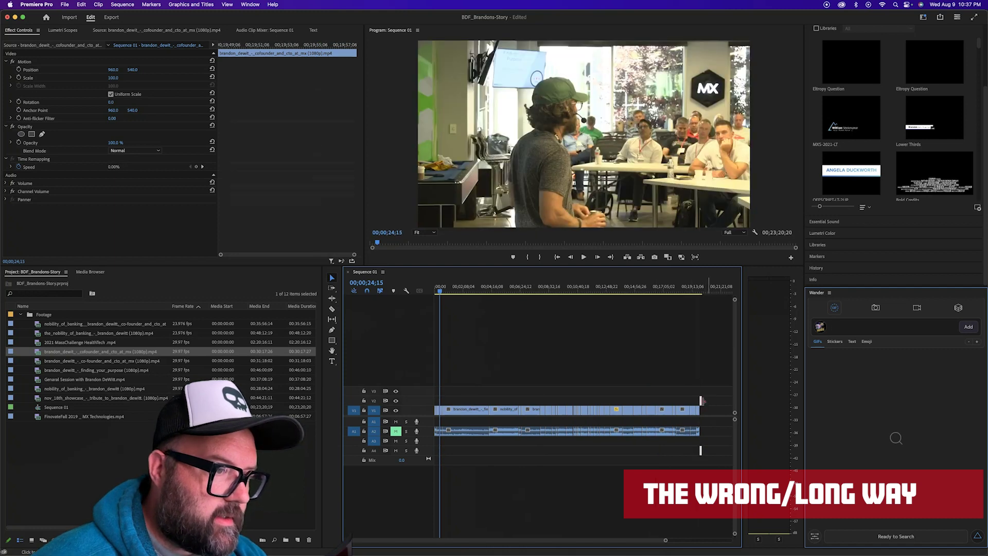
click(701, 289)
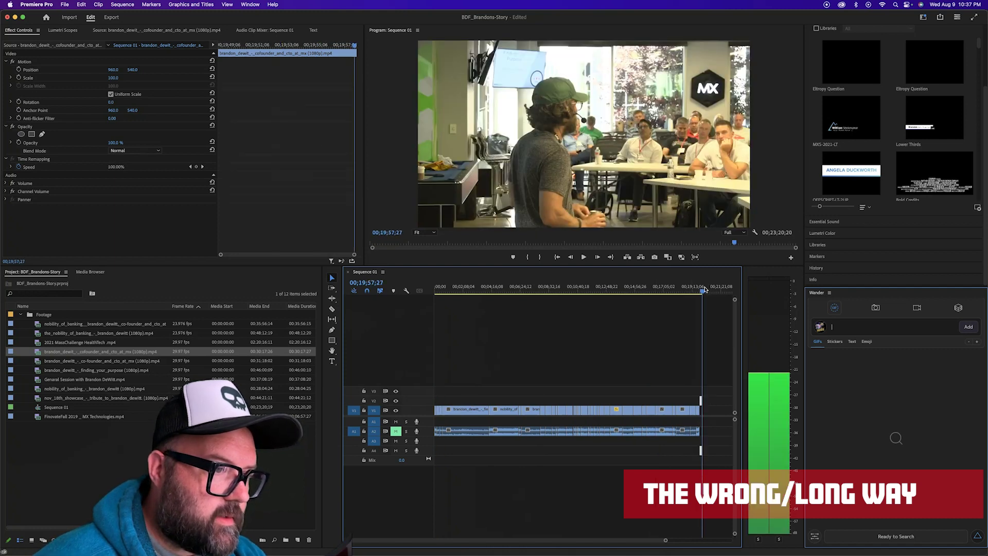
drag(701, 289, 701, 290)
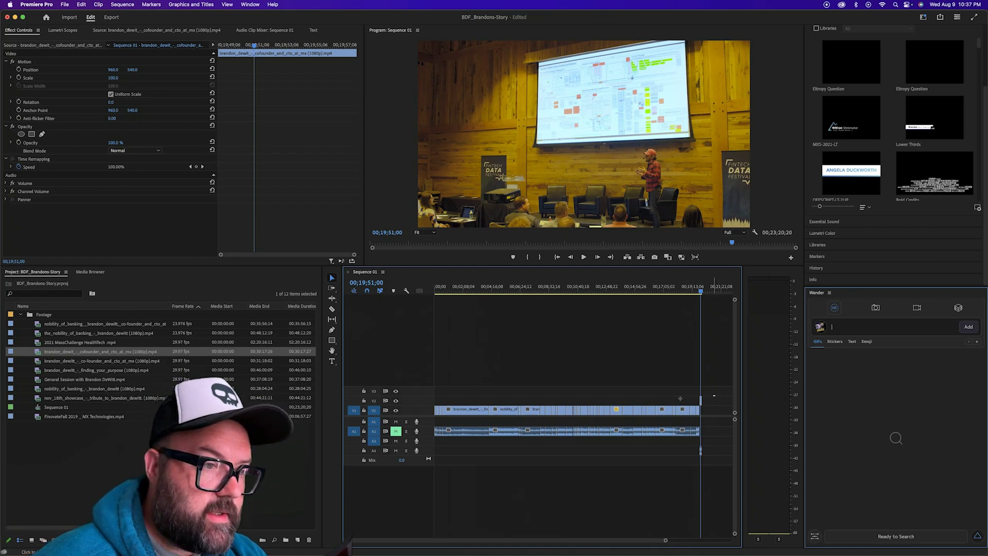
click(679, 398)
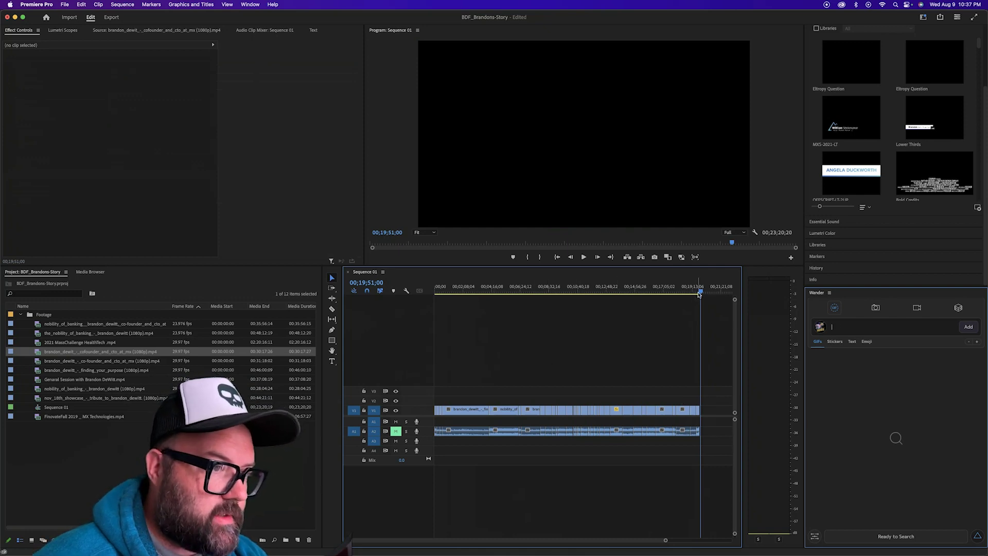
drag(699, 294, 700, 294)
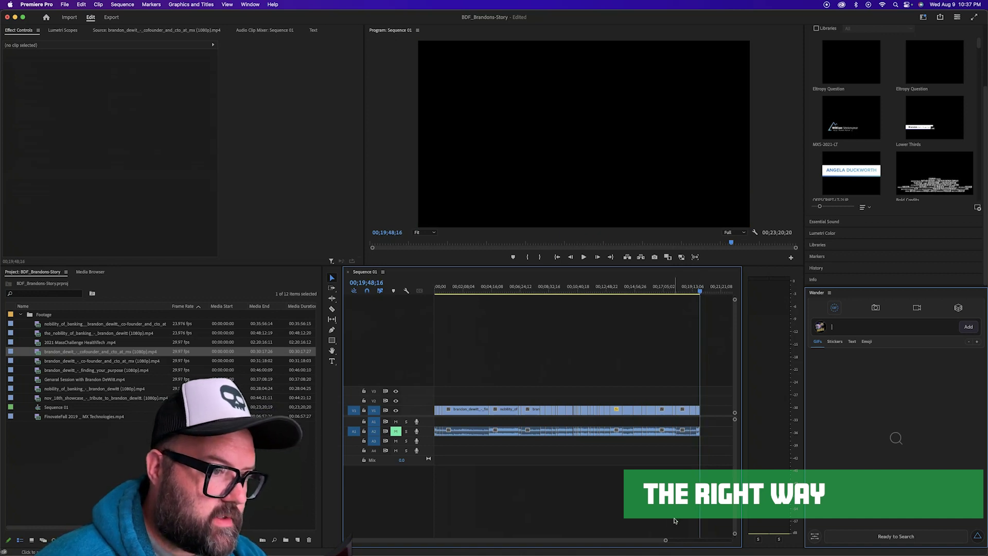
Zoom the timeline in, then load the co-founder and CTO talk clip into the Source monitor.
key(equal)
key(equal)
key(equal)
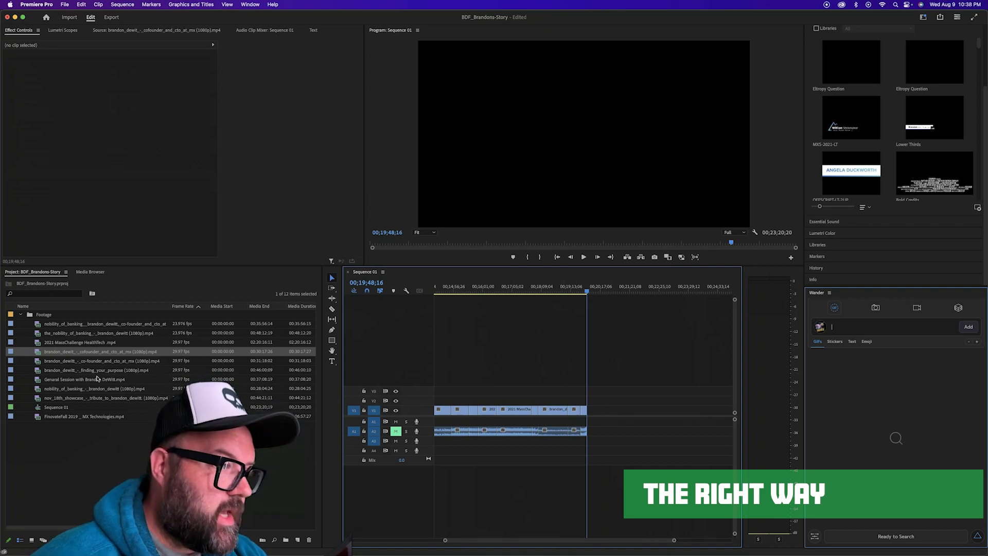
click(60, 350)
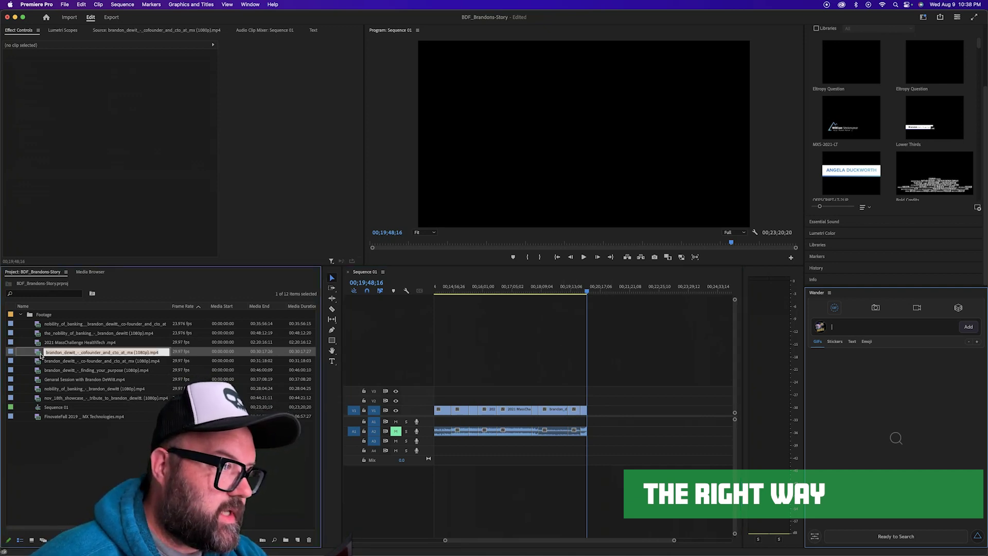
double_click(46, 352)
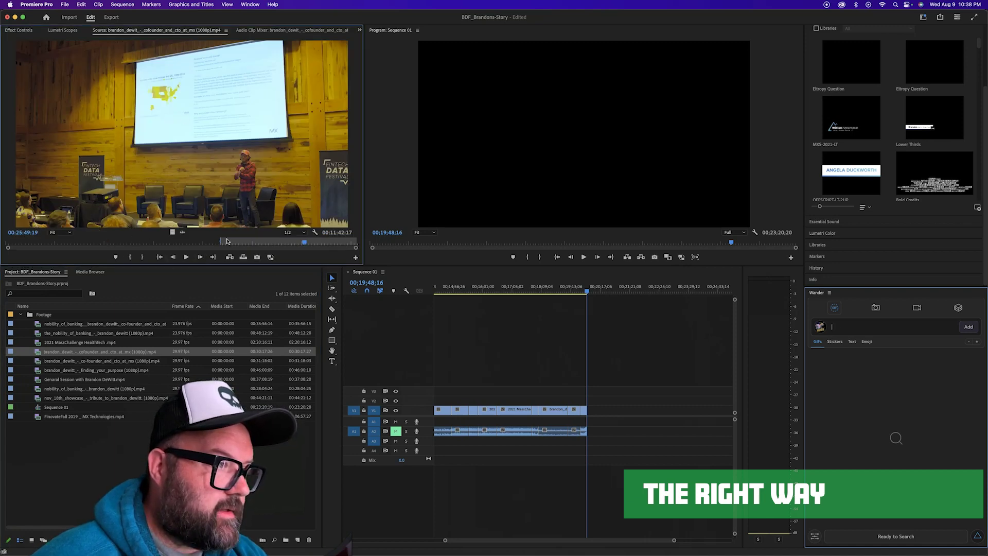
In the Source monitor, set Mark In at 00:05:22:10 and Mark Out at 00:08:16:16.
mouse_move(77, 241)
mouse_down()
mouse_move(42, 242)
mouse_move(97, 243)
mouse_move(60, 242)
mouse_move(77, 244)
mouse_up()
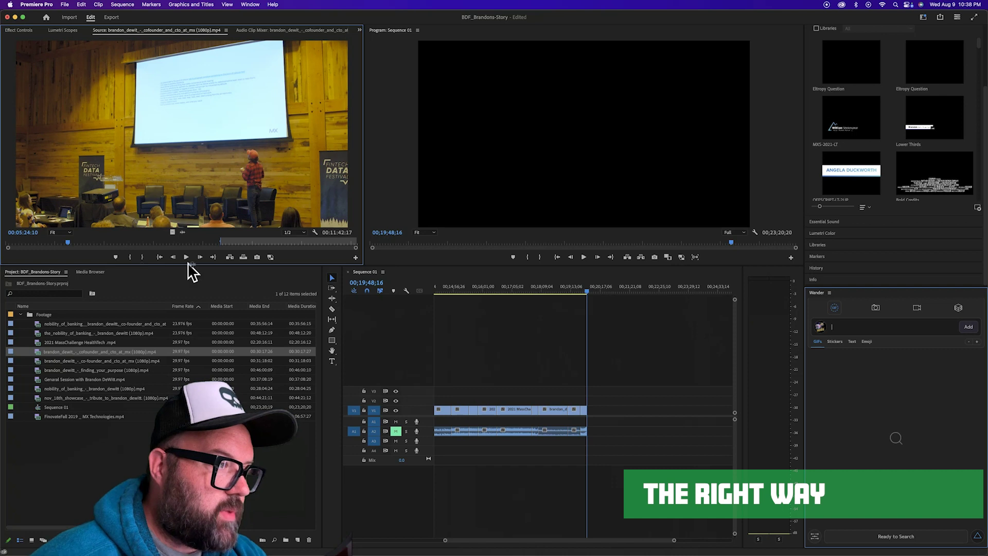
click(69, 244)
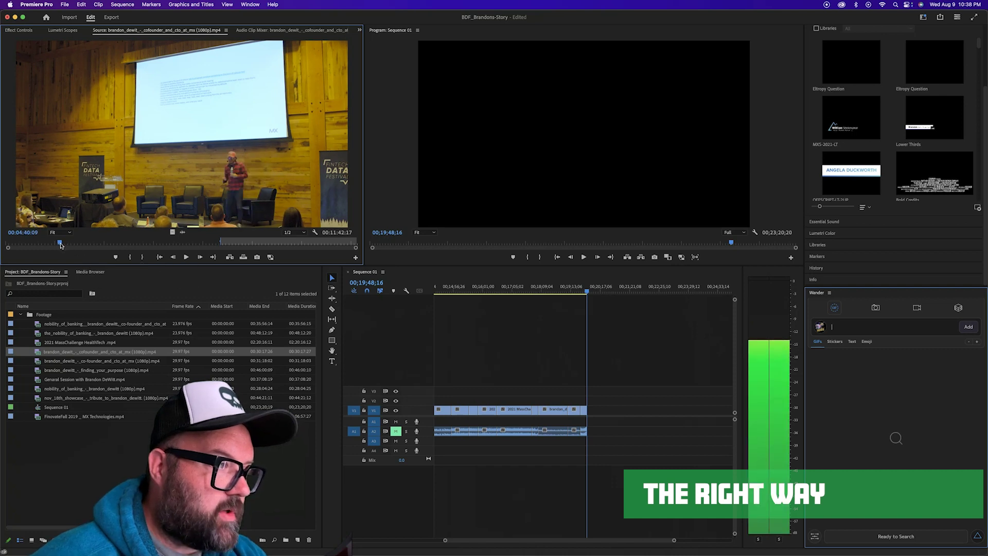
drag(69, 247, 66, 246)
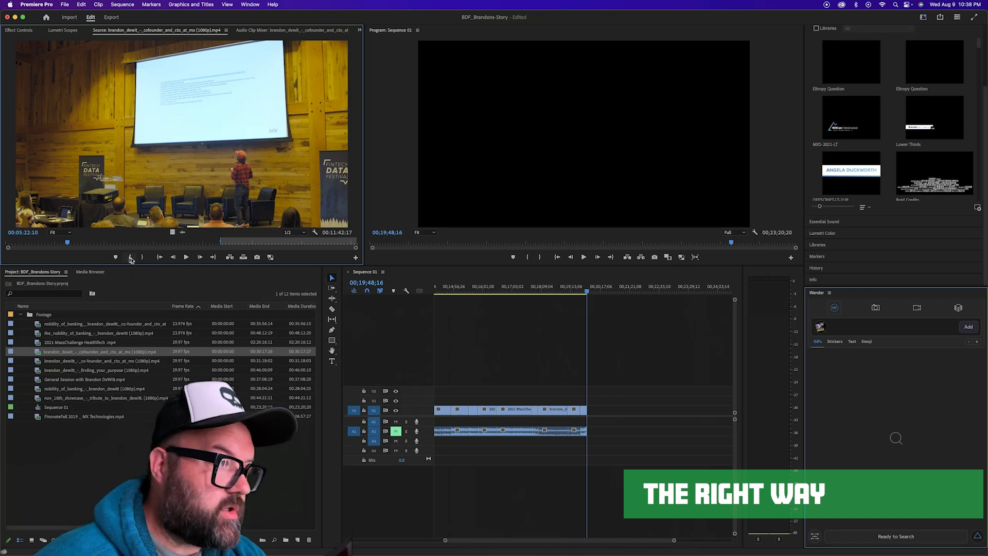
click(131, 259)
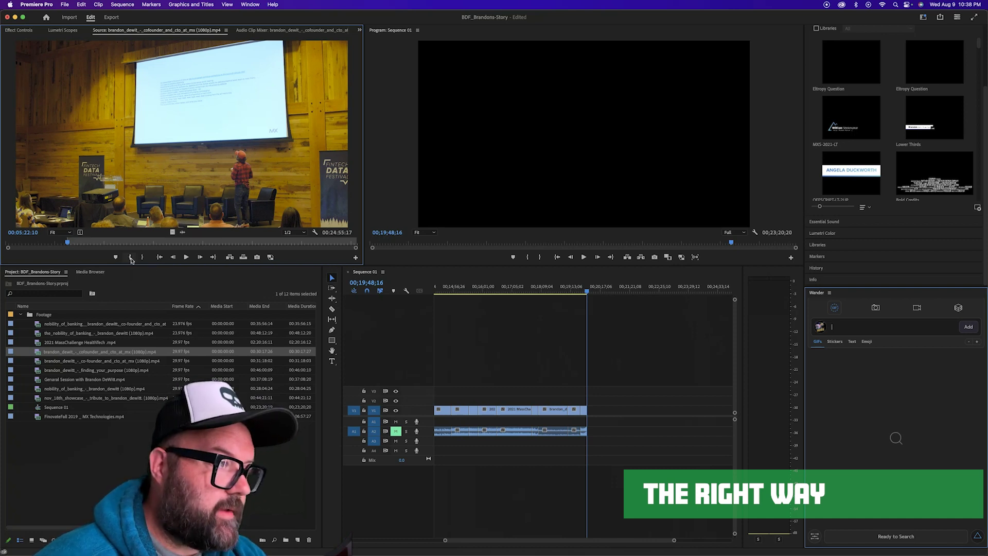
click(76, 243)
drag(75, 243, 79, 242)
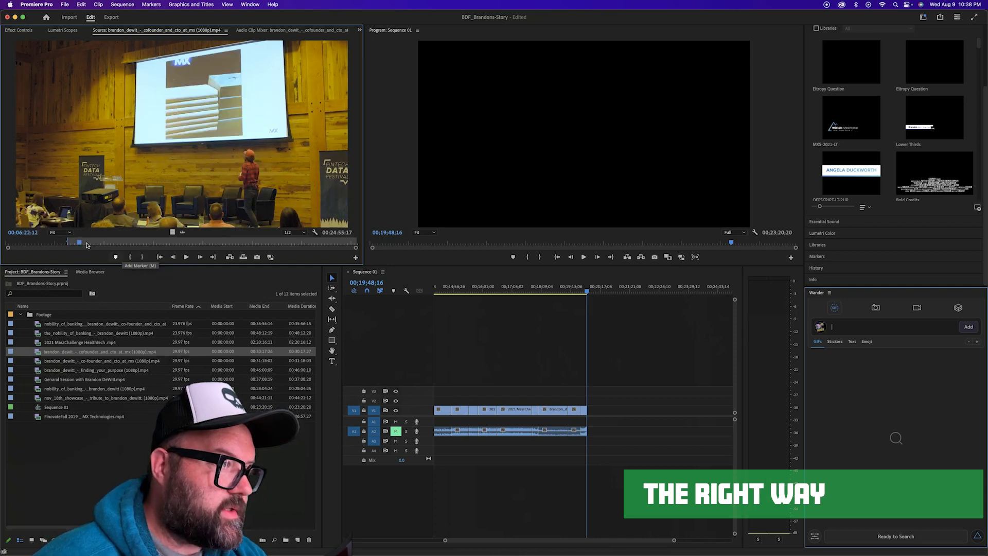
drag(78, 243, 101, 246)
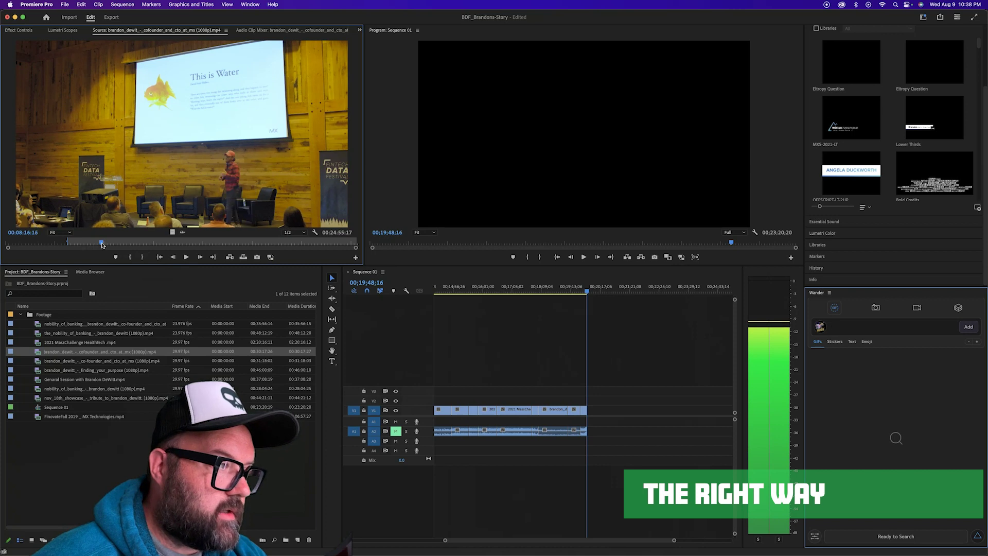
click(143, 257)
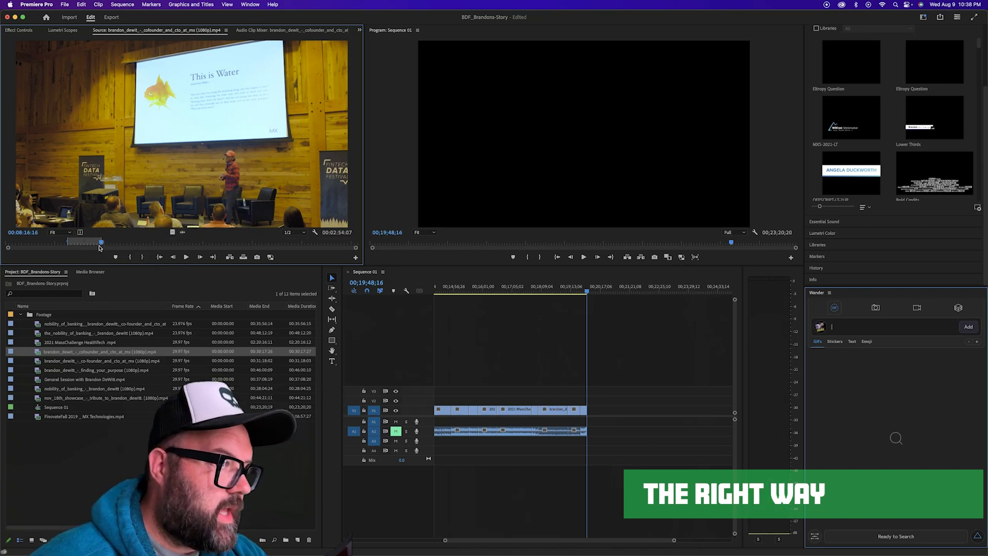
drag(78, 242, 75, 247)
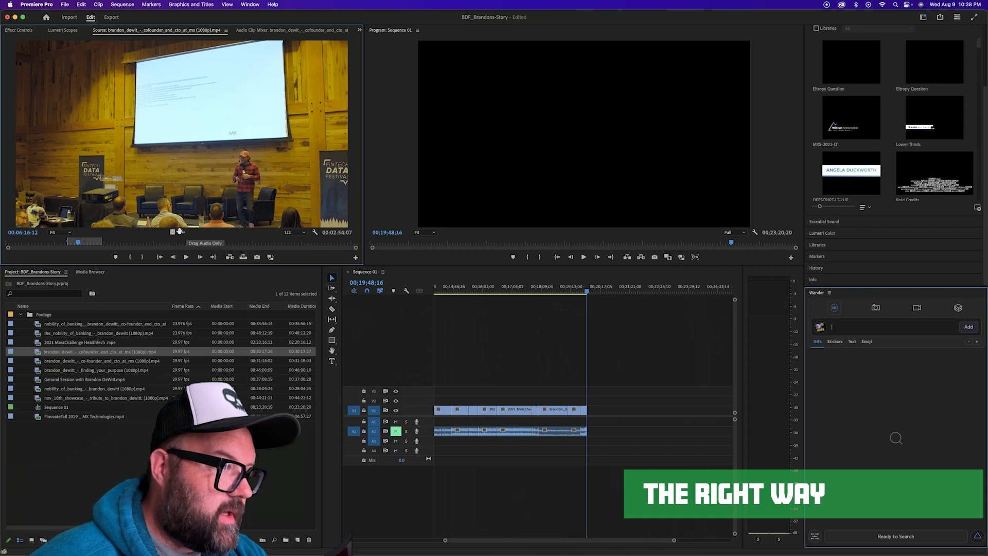
drag(340, 297, 595, 441)
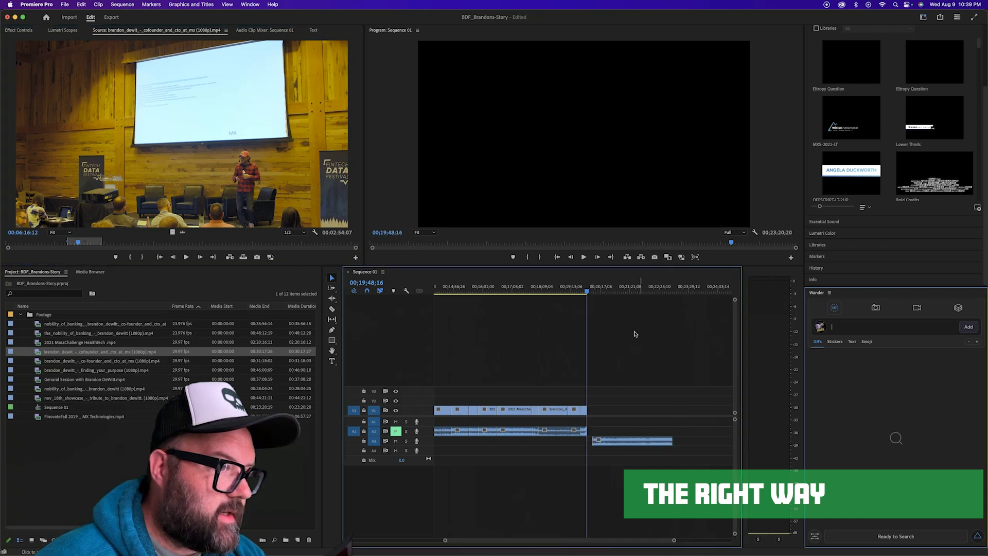
click(623, 442)
key(Delete)
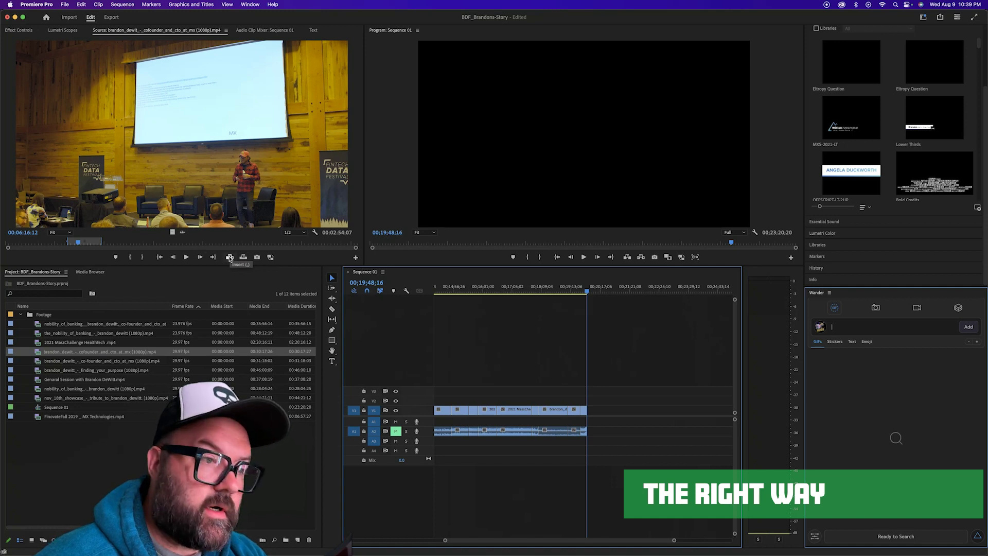
click(230, 257)
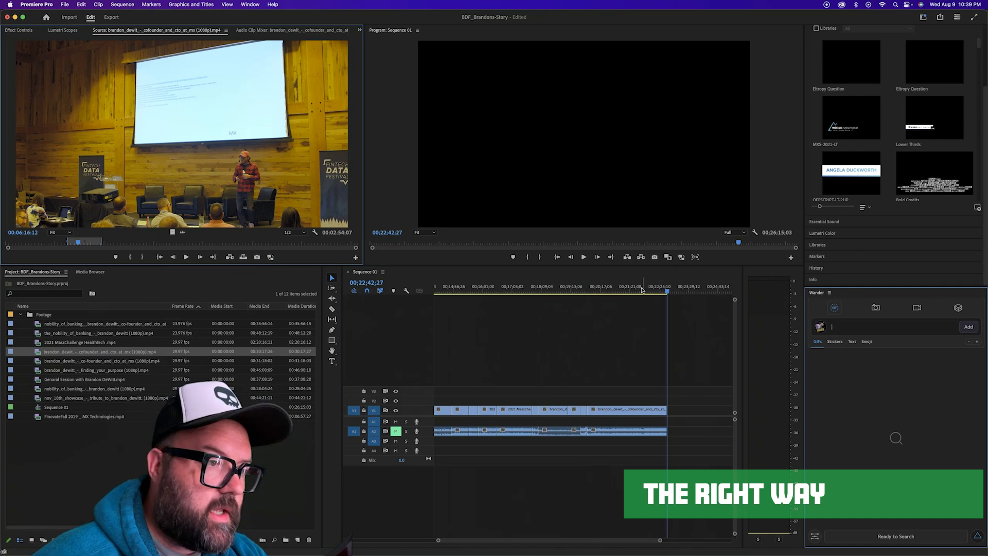
Play back the inserted 2:54 talk section, then unmute A2 and play it with audio.
drag(641, 290, 611, 297)
key(space)
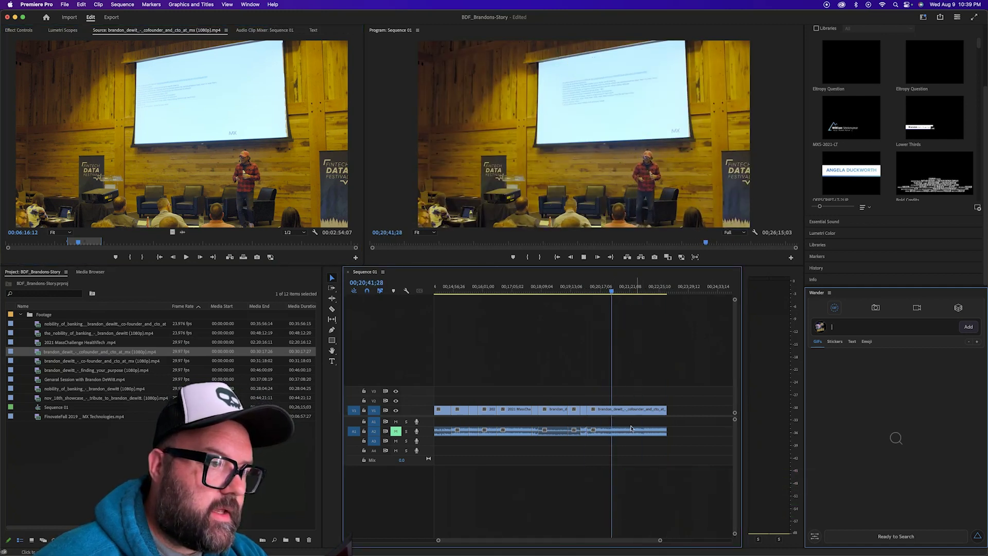
key(space)
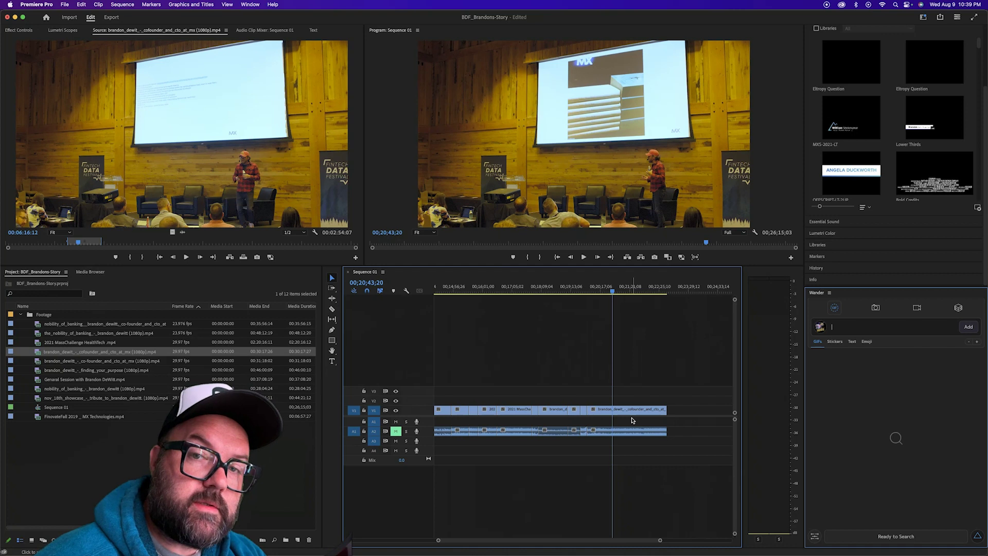
key(space)
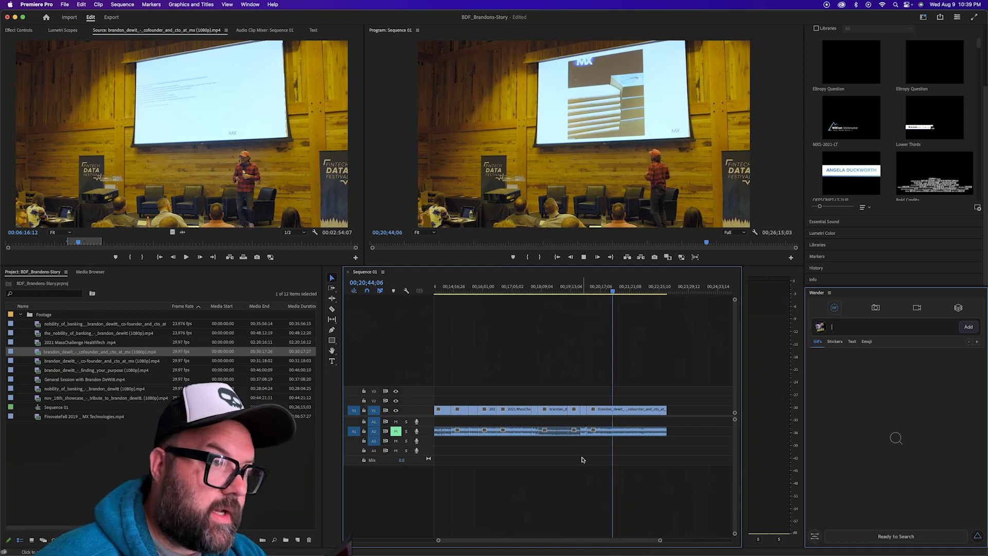
key(space)
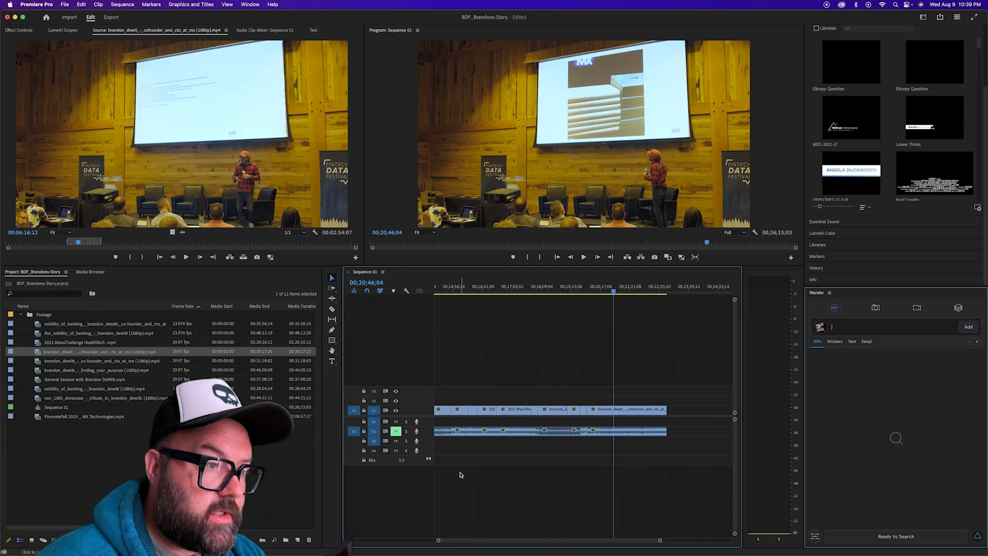
click(395, 432)
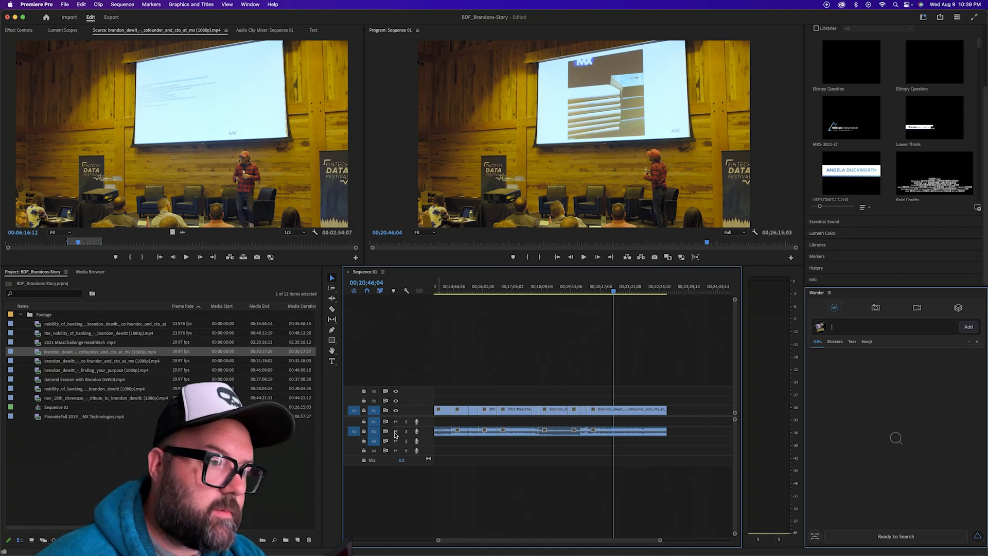
key(space)
key(space)
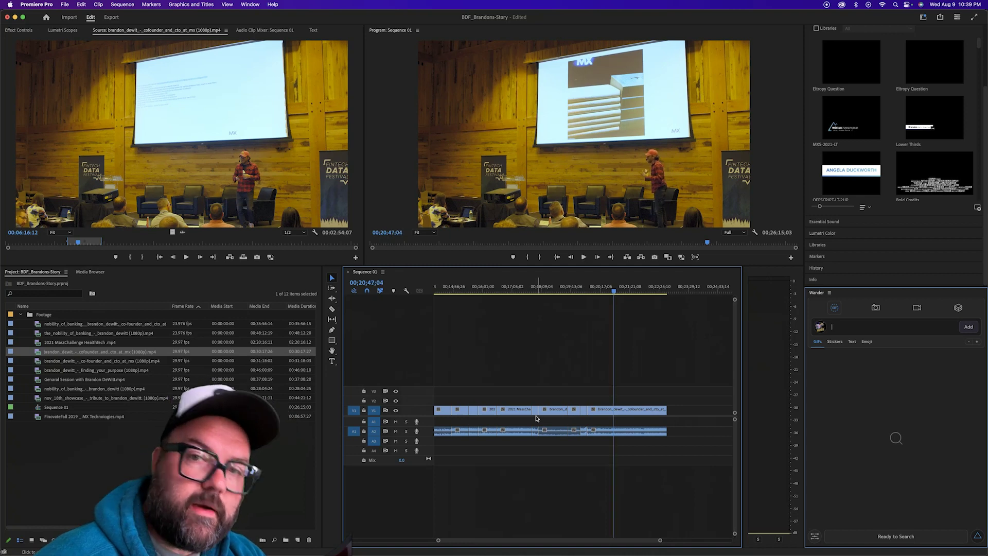